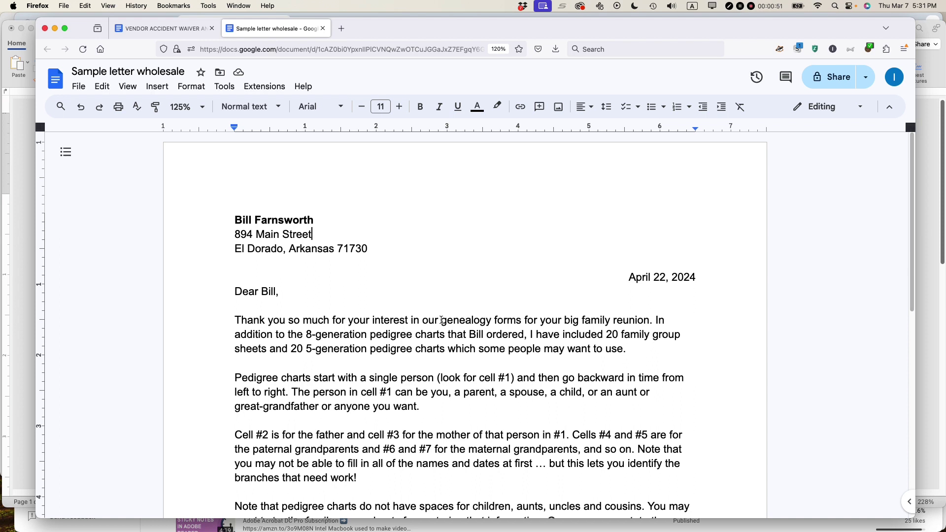
Step: Try an Amatic font on the recipient's name at the start of the letter, undo it, and italicize the name
scroll(439, 273, down, 1)
scroll(439, 274, down, 2)
scroll(440, 273, up, 2)
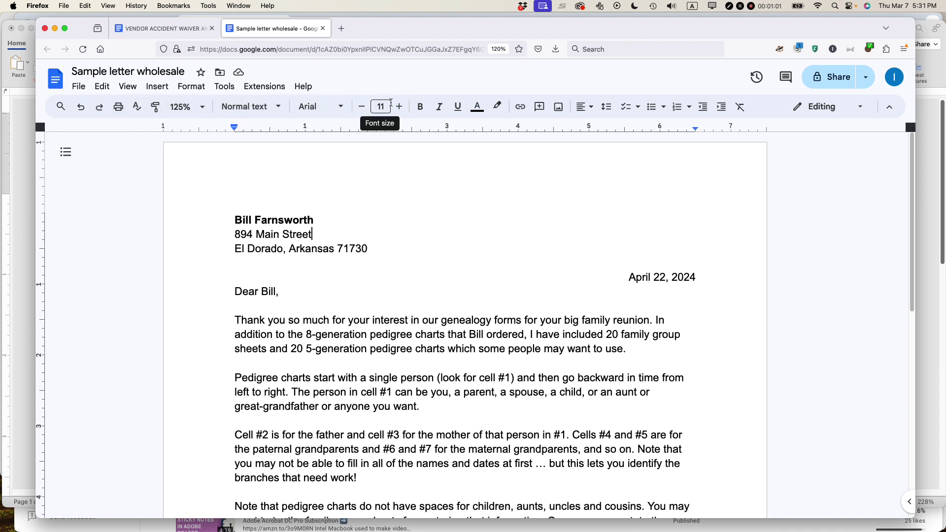
triple_click(268, 220)
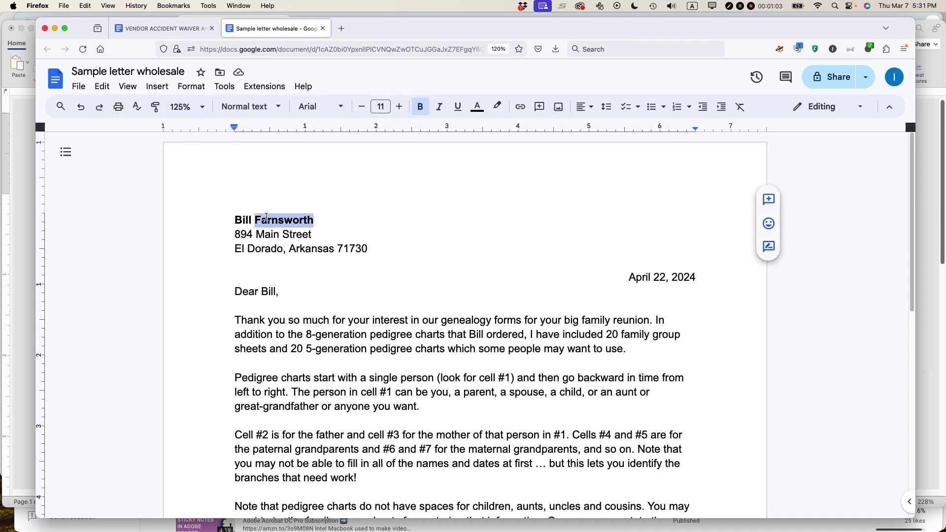
click(343, 107)
click(340, 157)
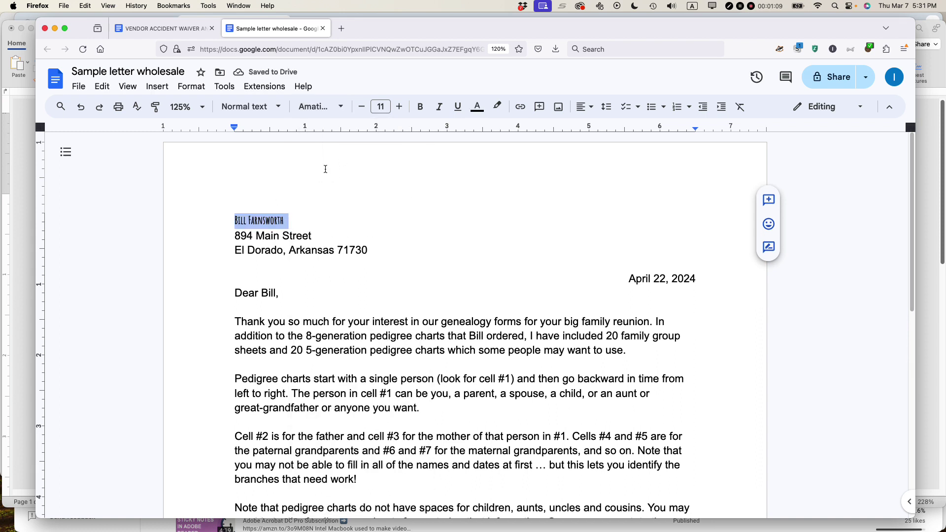
key(super+z)
click(441, 106)
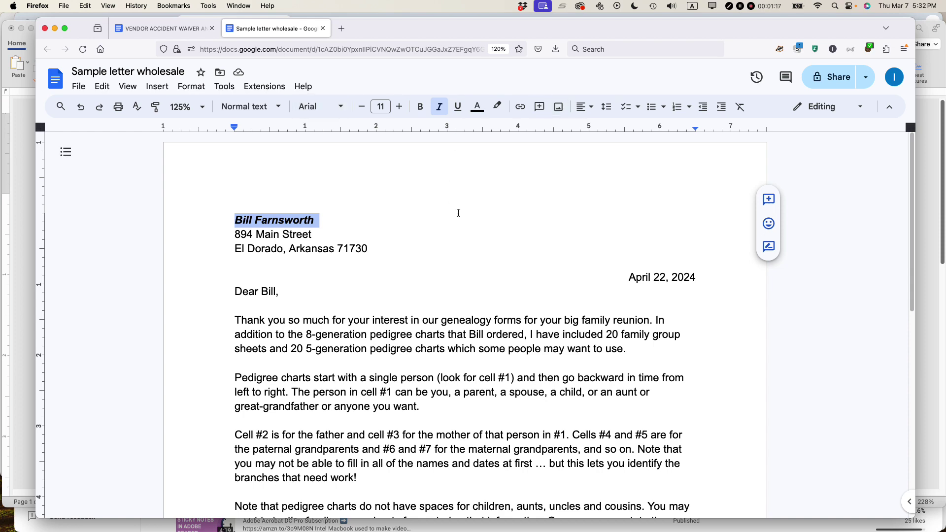
Step: Switch to Word and examine its command sets for inserting, drawing, design, layout, references, mailings, review, view and Acrobat
key(super+Tab)
key(super+Tab)
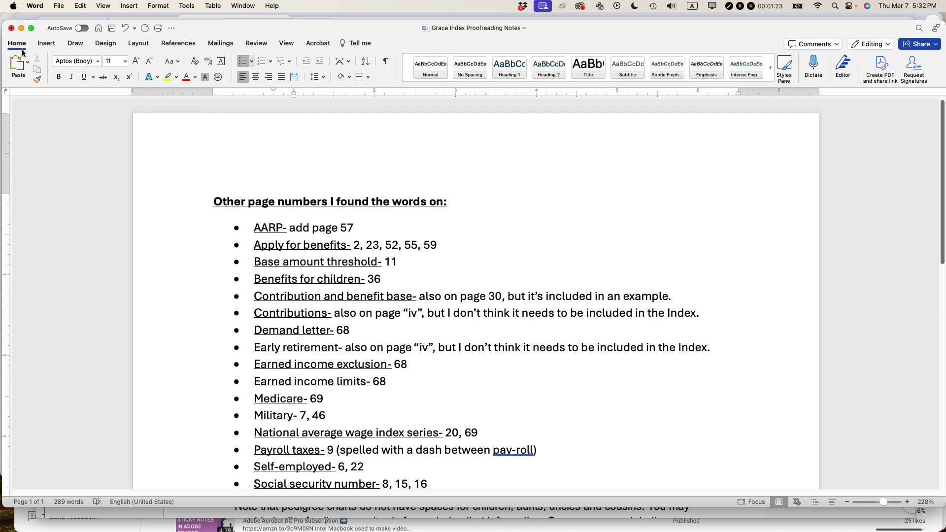
click(45, 45)
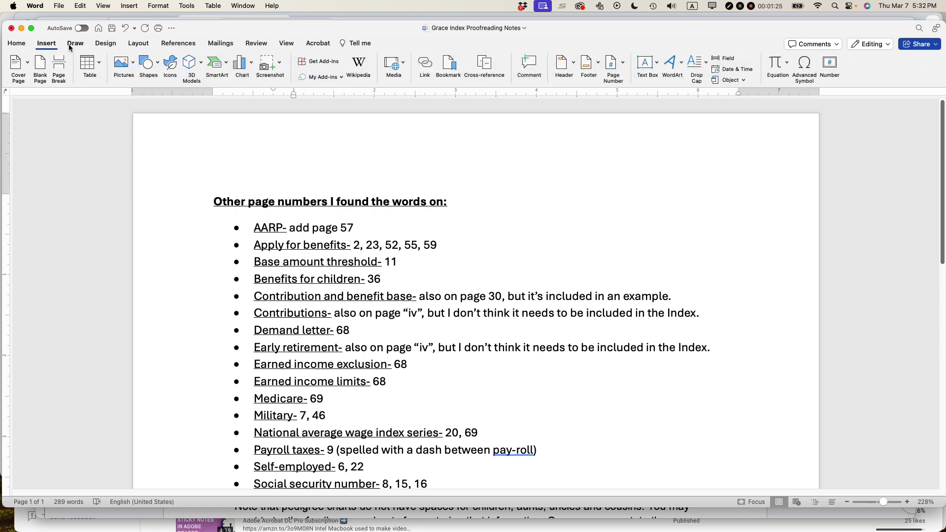
click(77, 45)
click(104, 44)
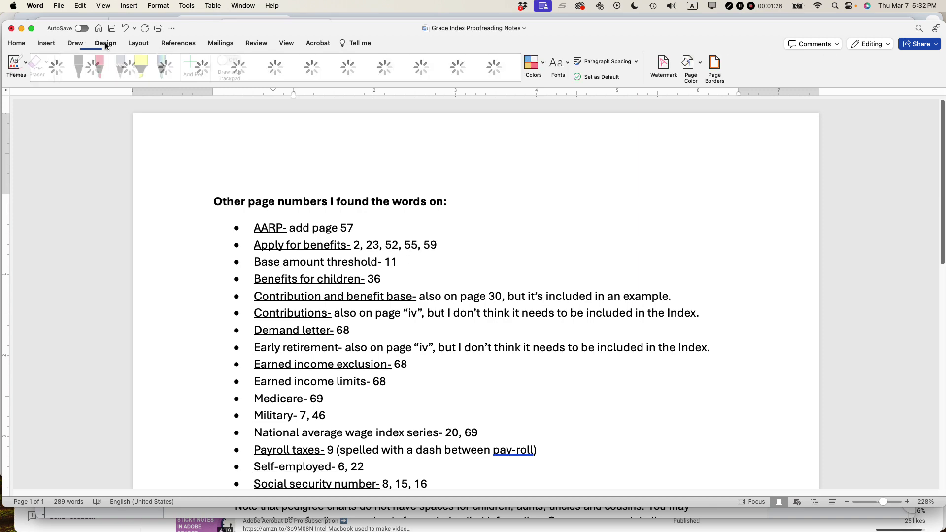
click(143, 44)
click(179, 44)
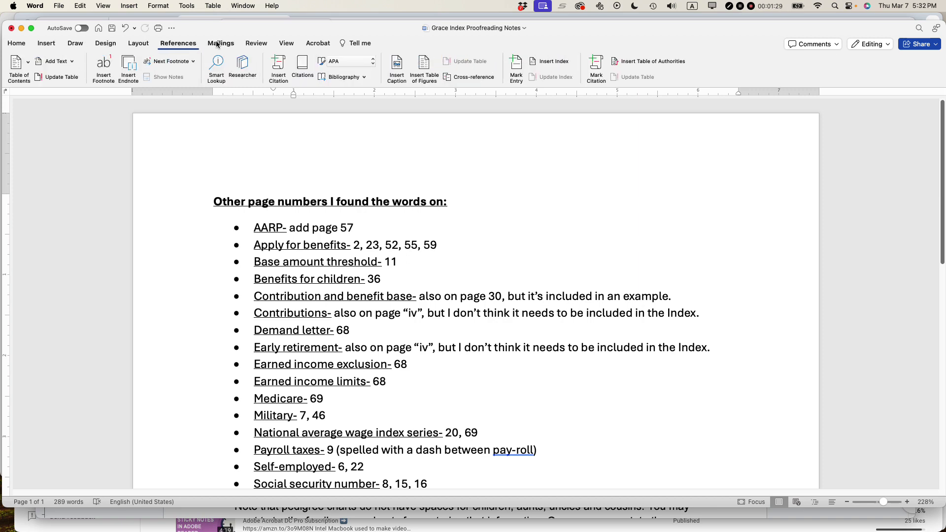
click(221, 44)
click(256, 44)
click(286, 44)
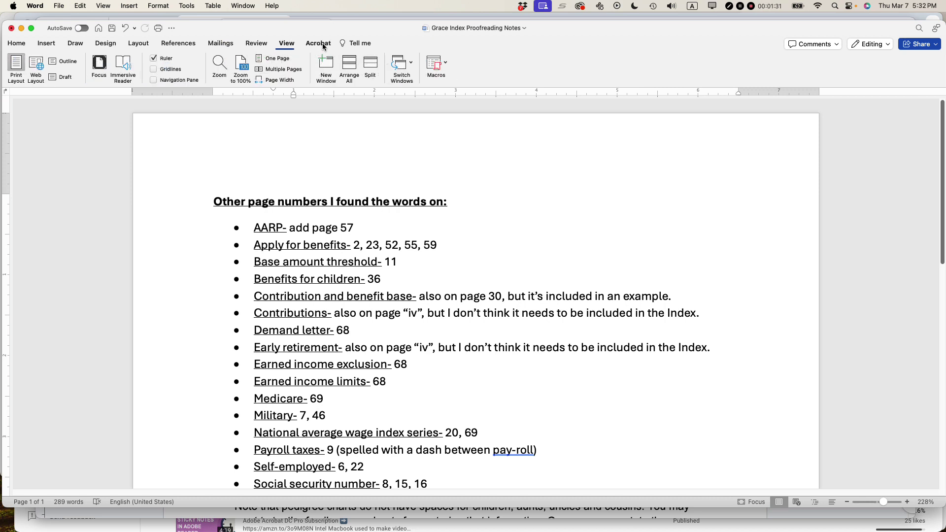
click(319, 44)
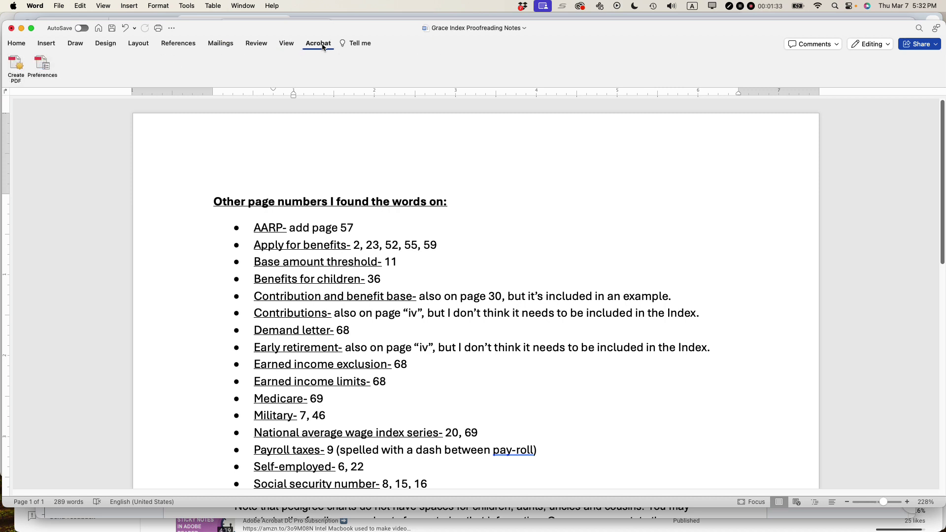
click(261, 45)
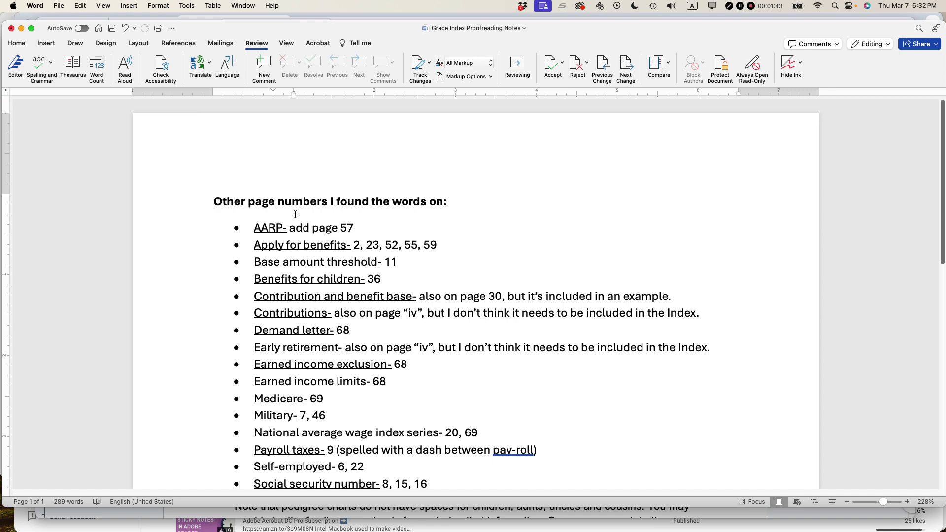
Step: Switch back to Firefox, view the vendor accident waiver document, and return to the sample letter with its name deselected
key(super+Tab)
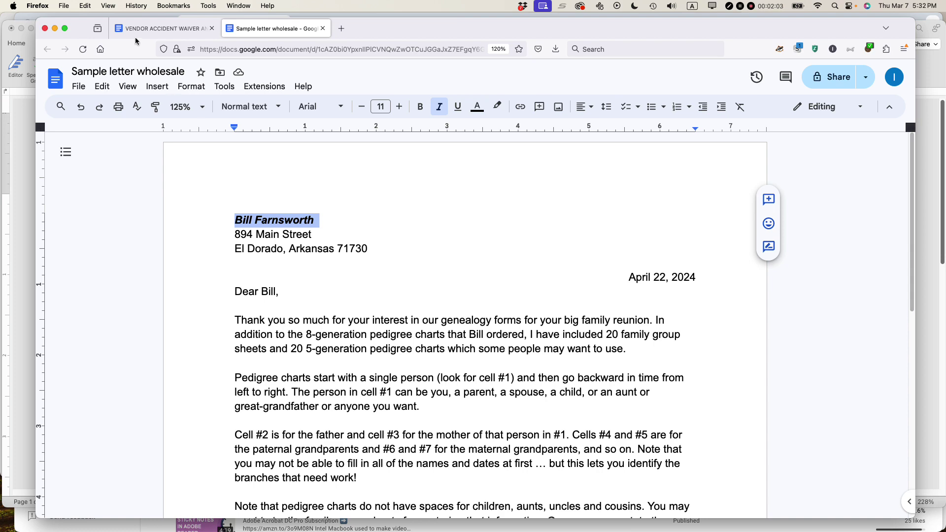
click(147, 28)
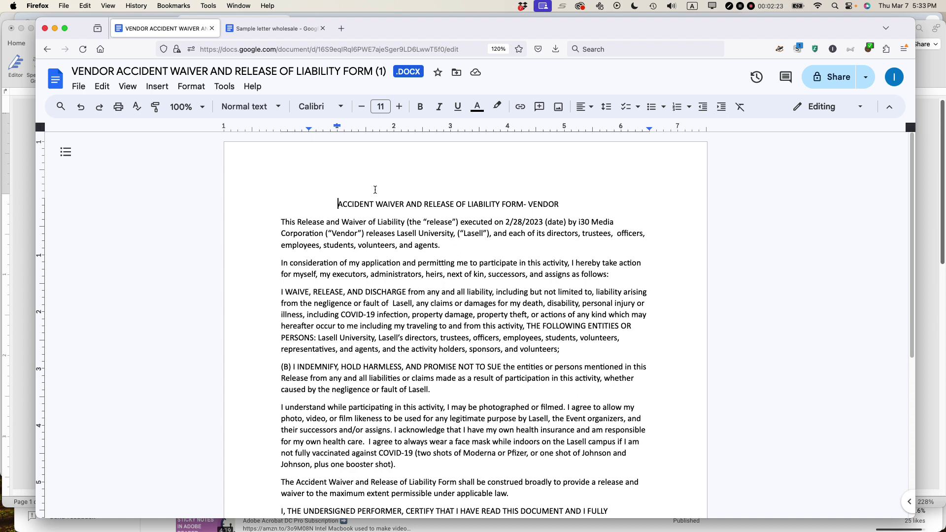
click(266, 29)
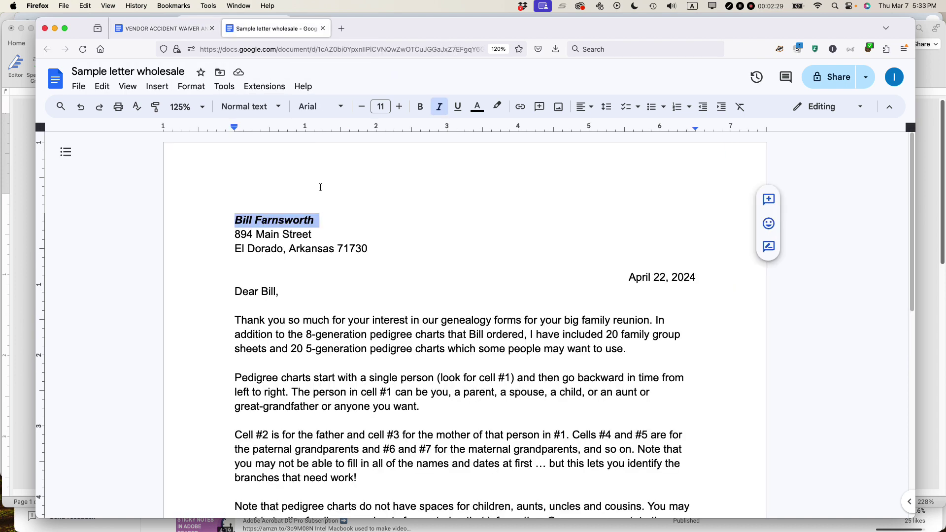
click(393, 233)
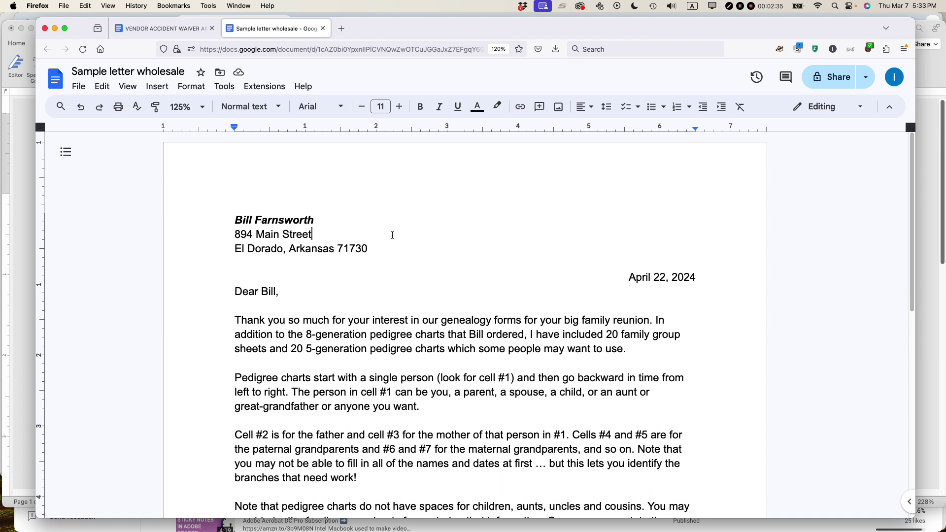
Step: Download the Sample letter wholesale document as a PDF
click(78, 87)
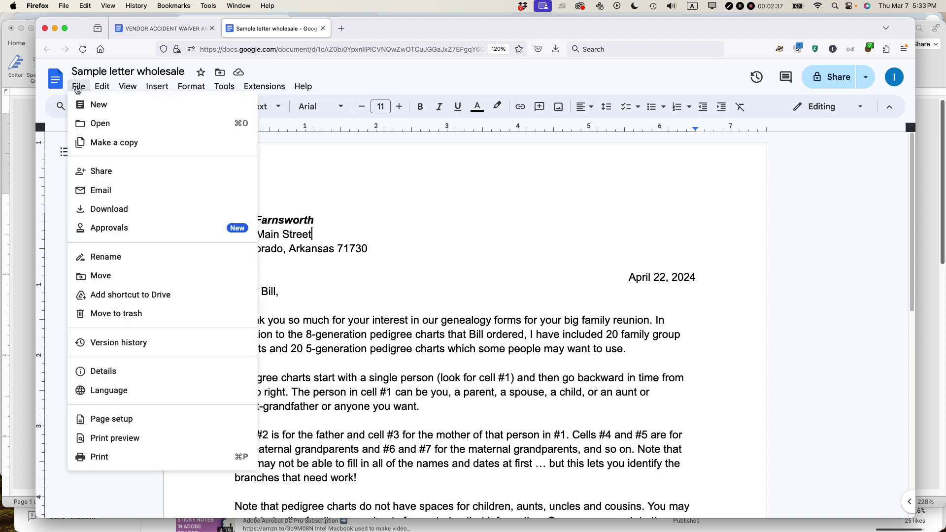
mouse_move(185, 210)
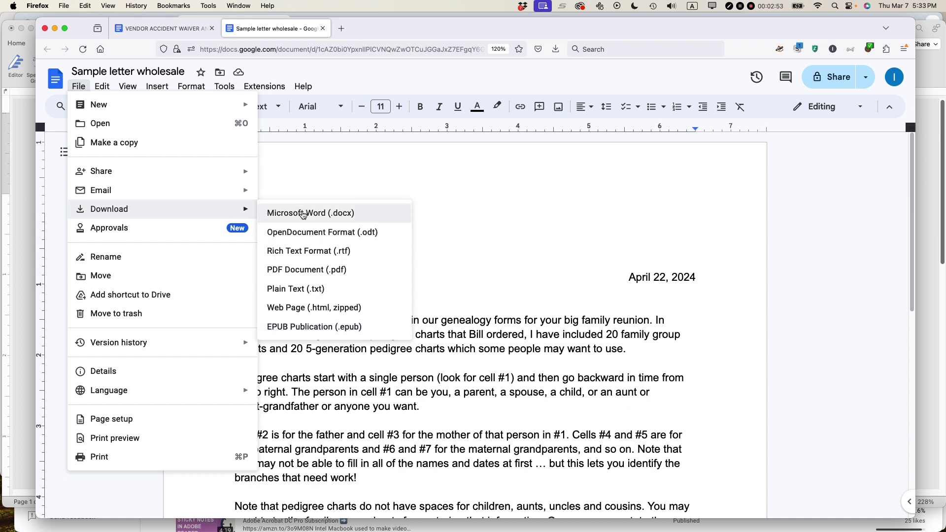
click(313, 274)
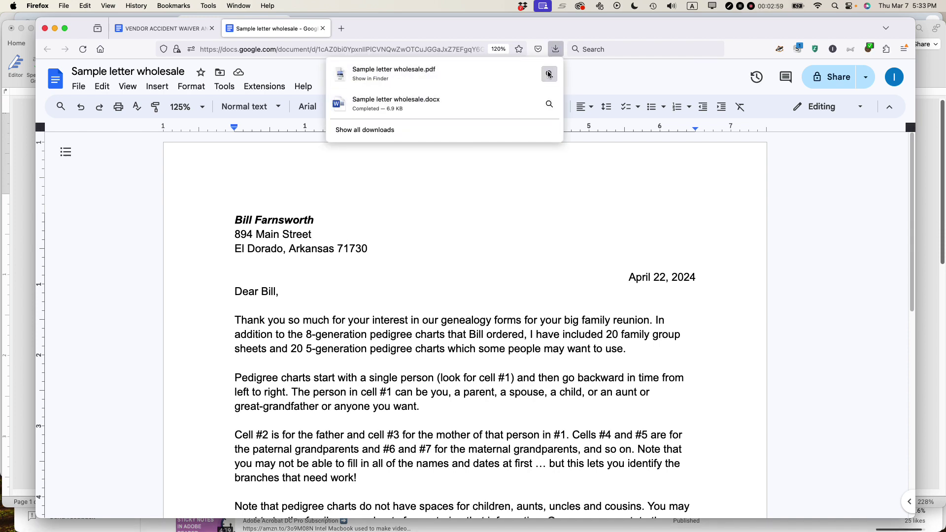
Step: Open the downloaded Sample letter wholesale.pdf from the Downloads folder in Preview, inspect it, and return to the letter in Firefox
click(548, 74)
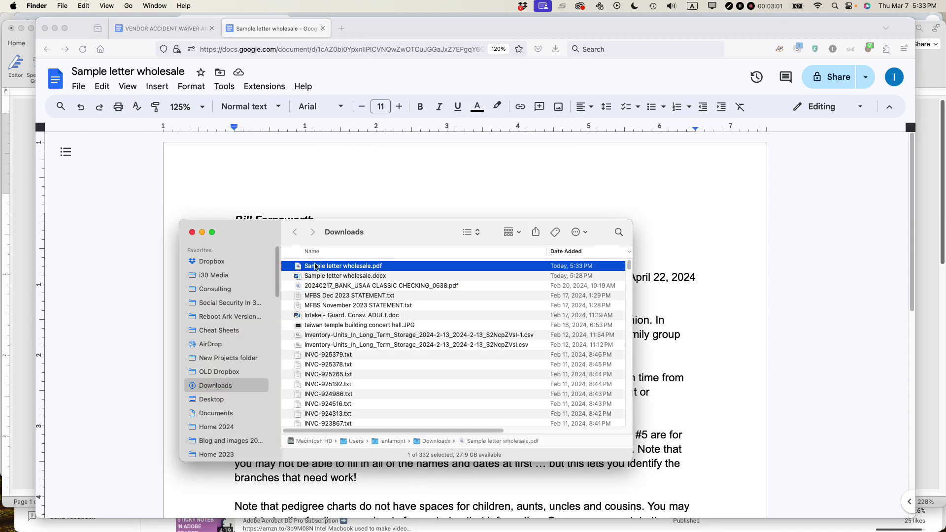
double_click(316, 267)
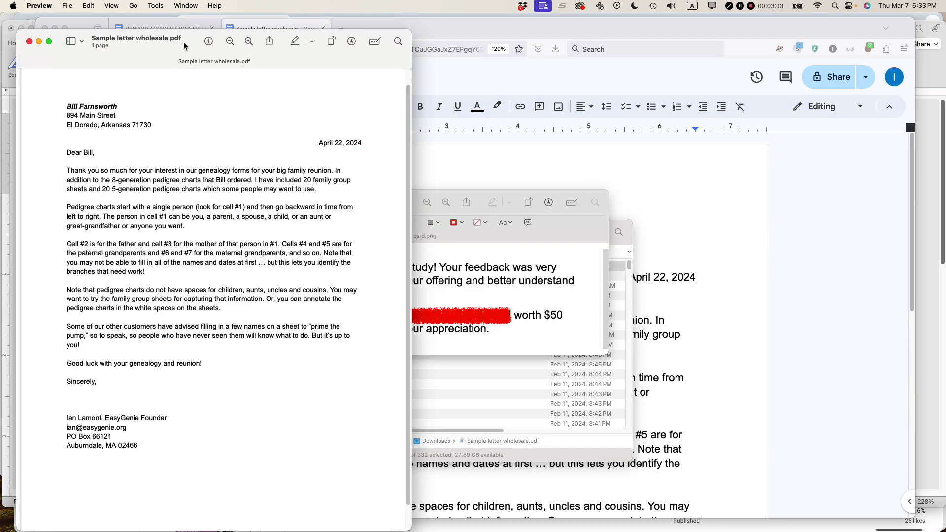
drag(303, 43, 358, 44)
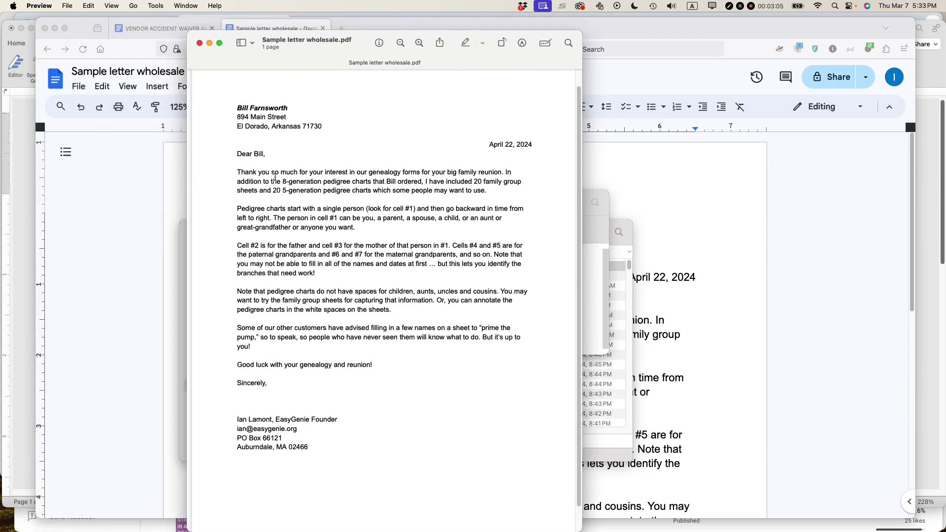
click(136, 238)
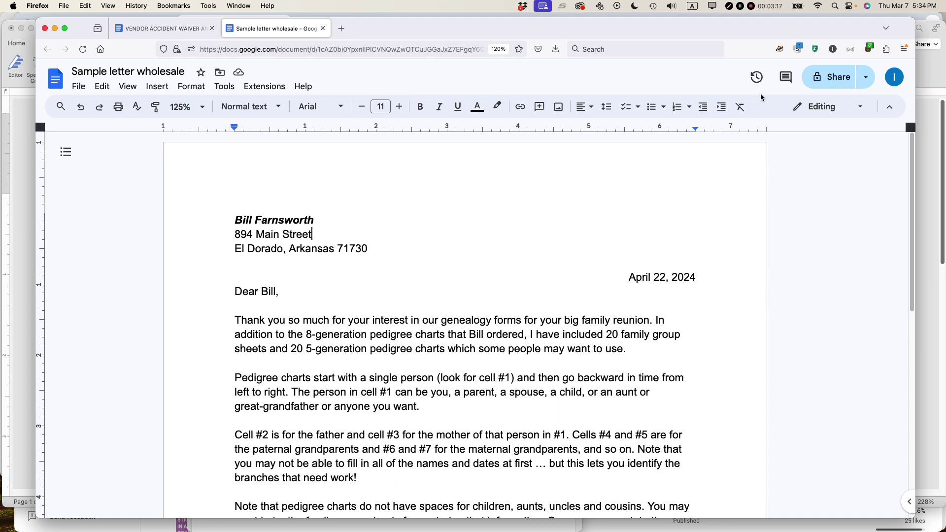
Step: Review the letter's sharing settings and general access options, and leave them without making changes
click(838, 77)
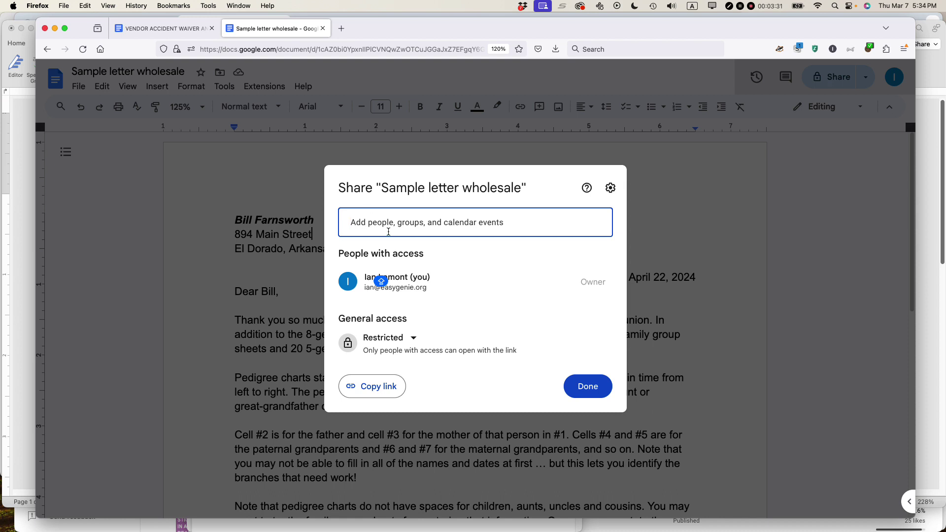
click(412, 340)
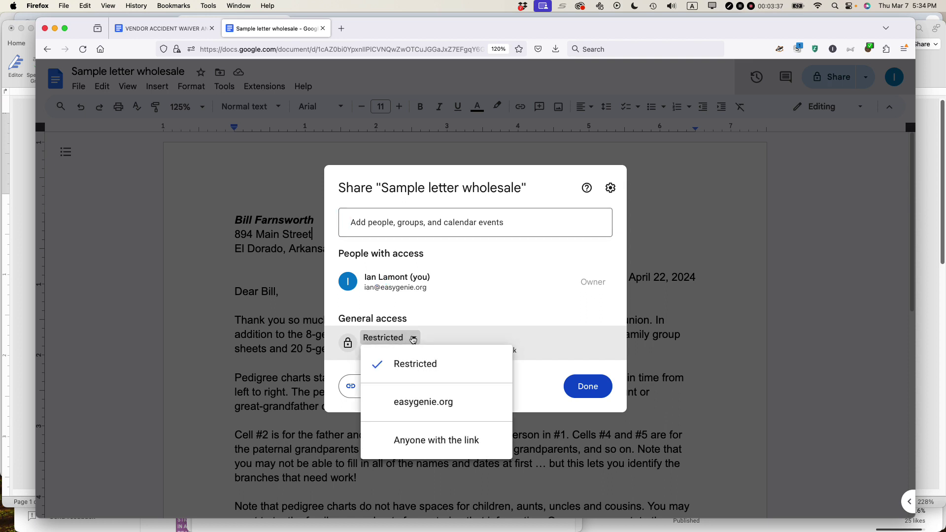
click(469, 316)
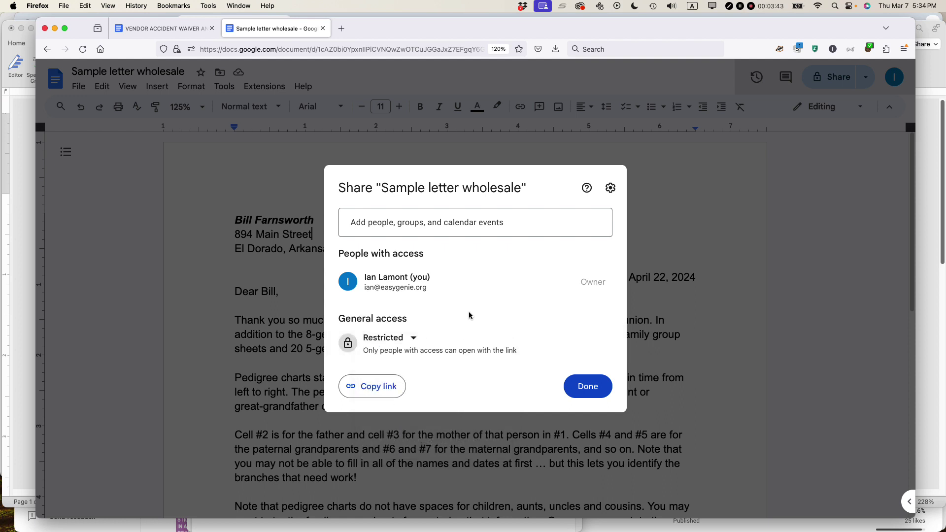
click(735, 297)
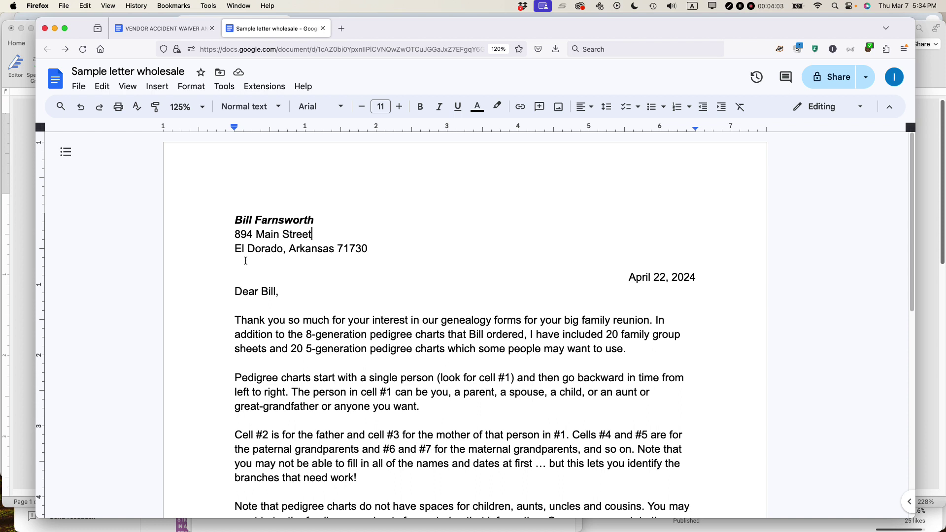
Step: Review the letter's version history with its tracked edits and return to the document
click(80, 87)
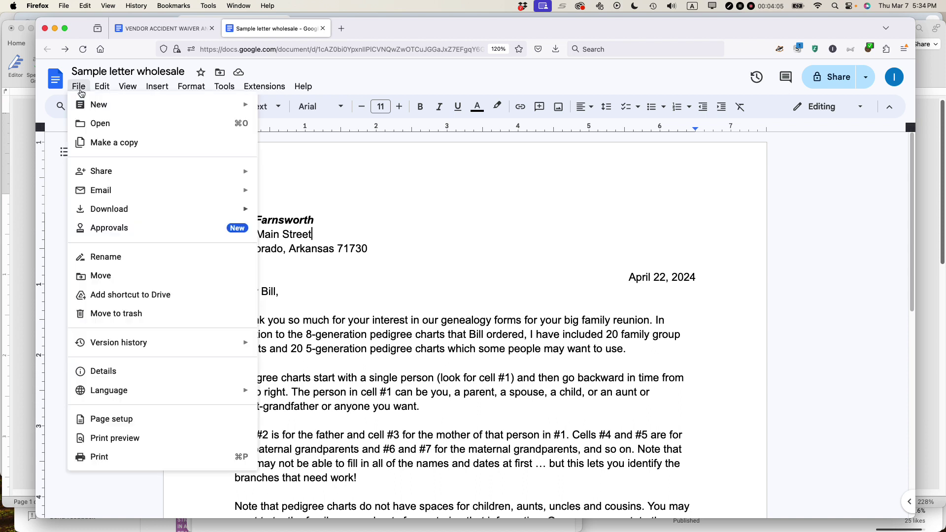
mouse_move(121, 346)
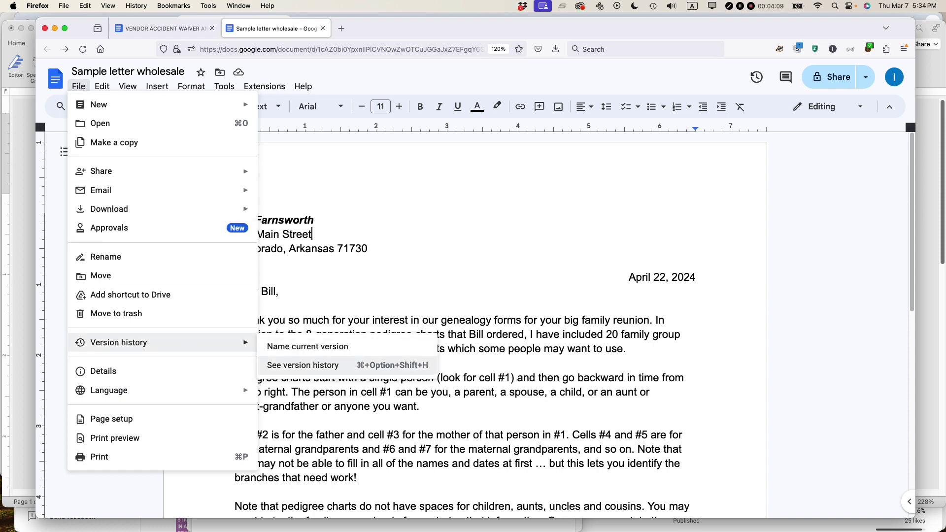
click(300, 365)
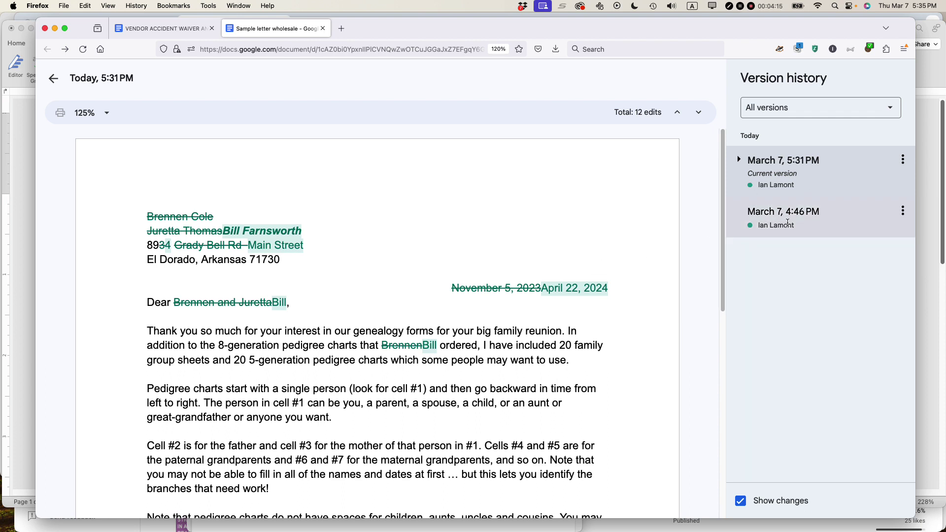
click(54, 78)
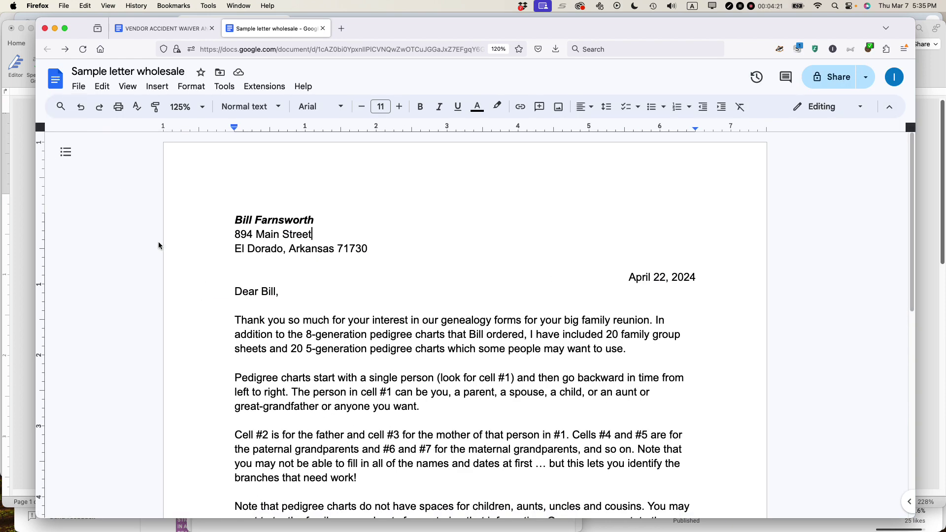
Step: Switch from Firefox to another open application
key(super+Tab)
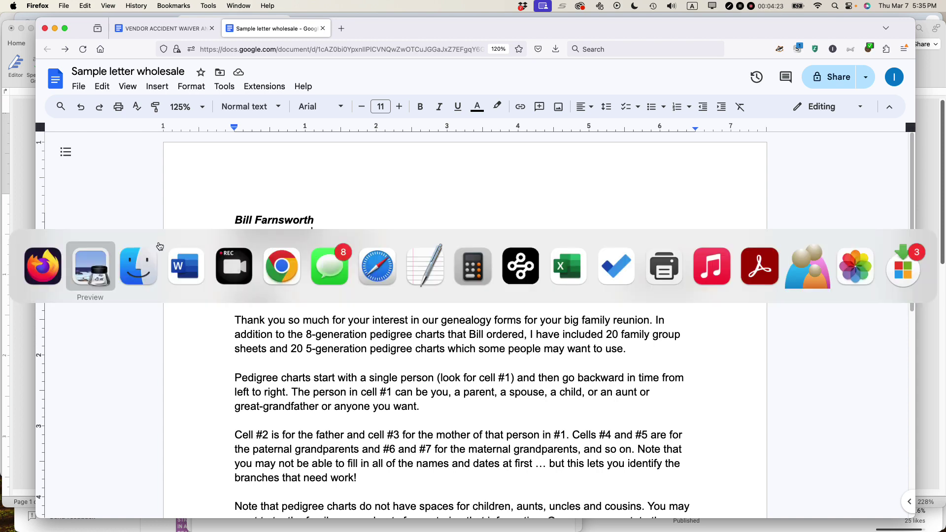
key(super+Tab)
key(super+Tab)
key(super+Tab)
key(super+Tab)
key(super+Tab)
key(super+Tab)
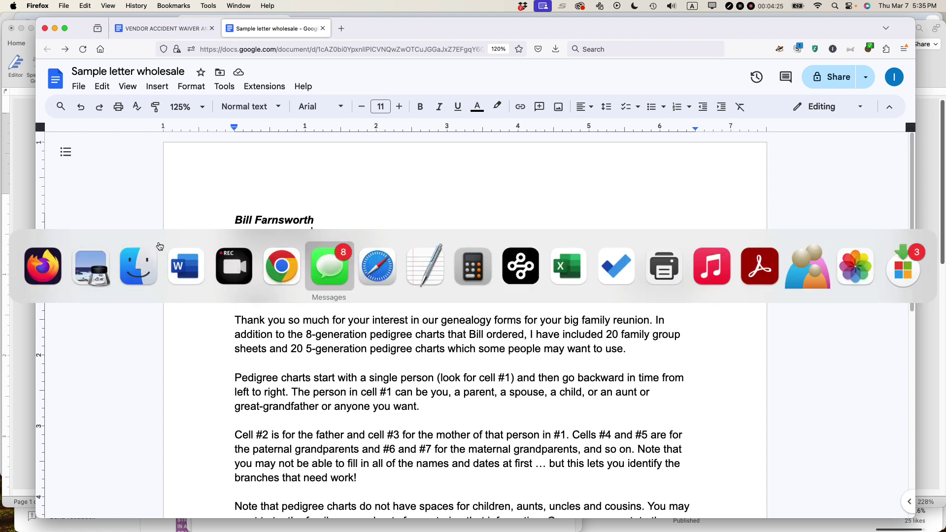